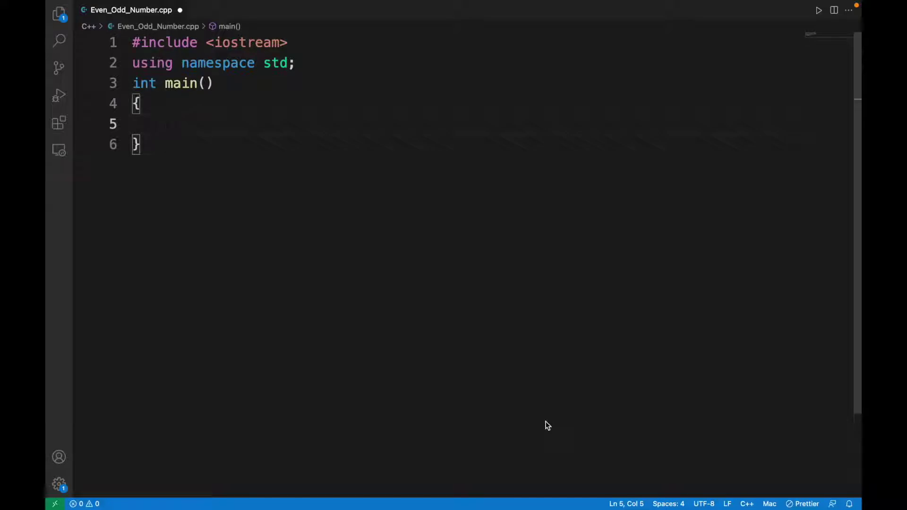
pyautogui.write('c')
pyautogui.write('in >> ')
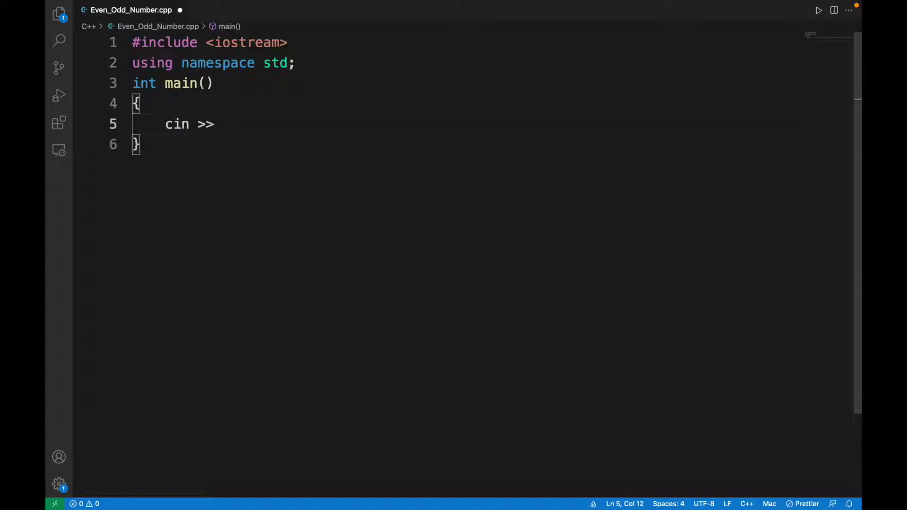
pyautogui.write('t')
# Declare 'int t;' above 'cin >> t;' and add two blank lines below it.
pyautogui.press('Left')
pyautogui.press('Left')
pyautogui.press('Left')
pyautogui.press('Left')
pyautogui.press('Left')
pyautogui.press('Left')
pyautogui.press('Left')
pyautogui.press('Left')
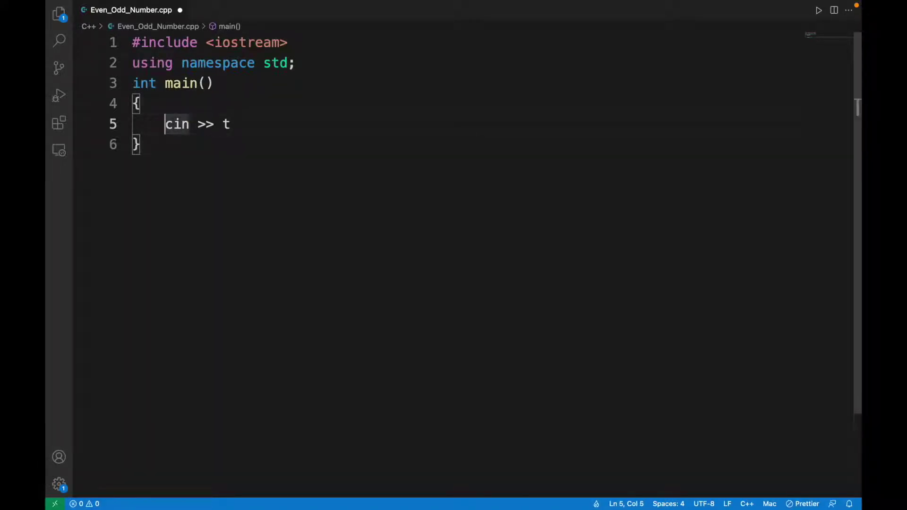
pyautogui.press('Return')
pyautogui.write('int ')
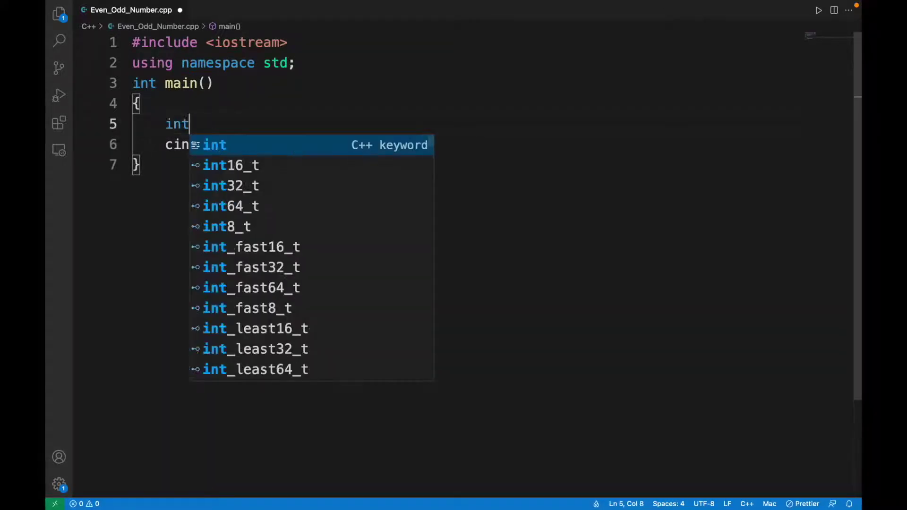
pyautogui.write('t')
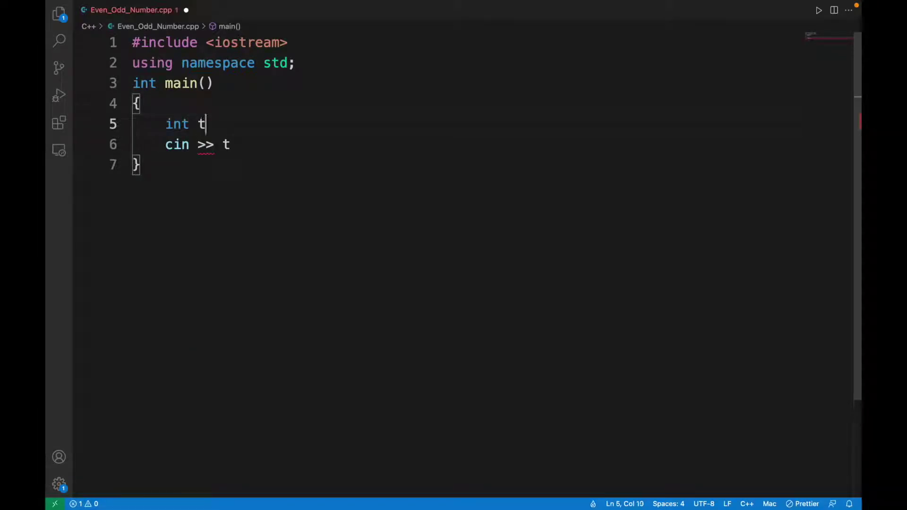
pyautogui.write(';')
pyautogui.click(270, 144)
pyautogui.write(';')
pyautogui.press('Return')
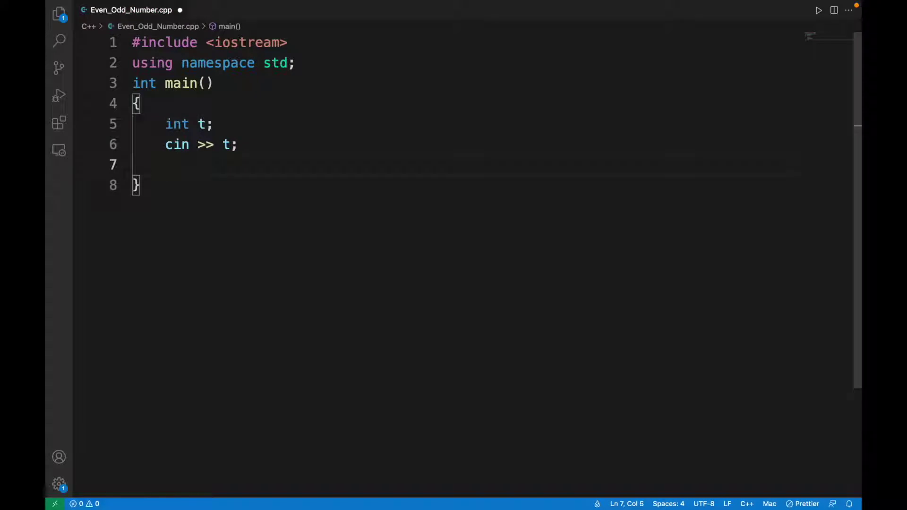
pyautogui.press('Return')
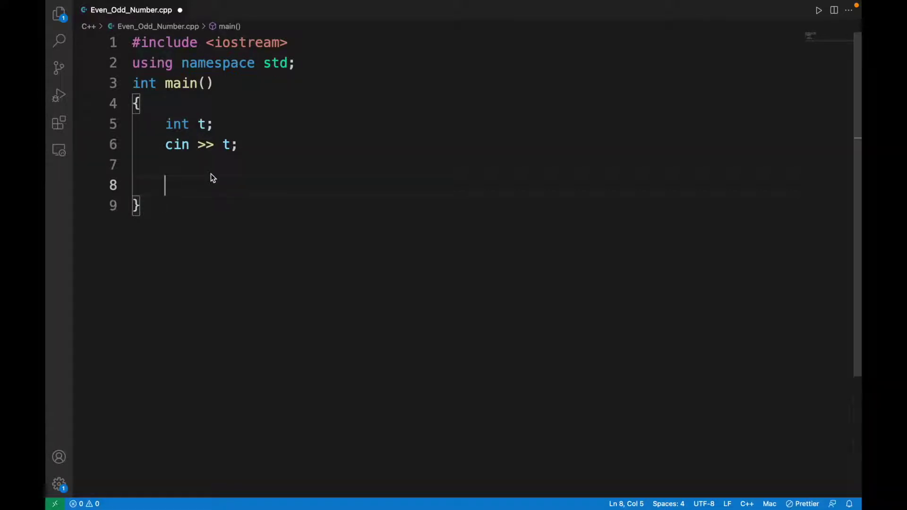
pyautogui.write('if (')
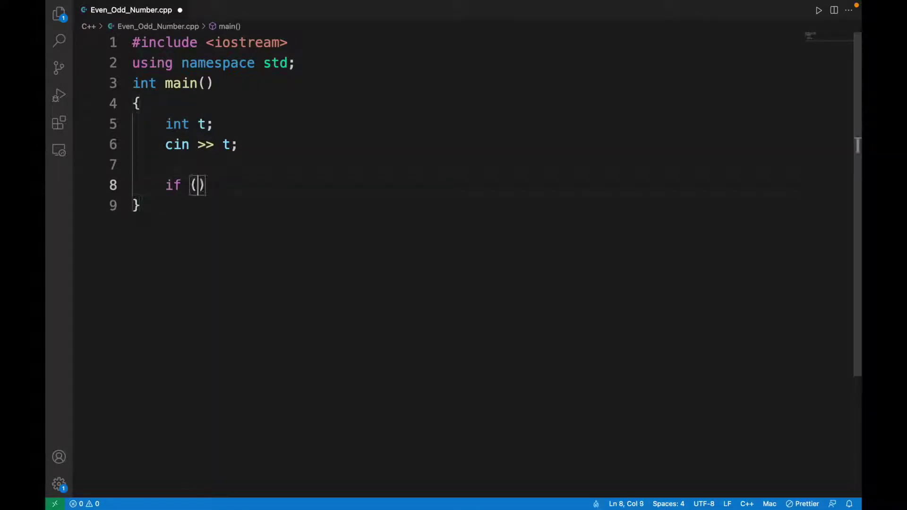
pyautogui.write('t ')
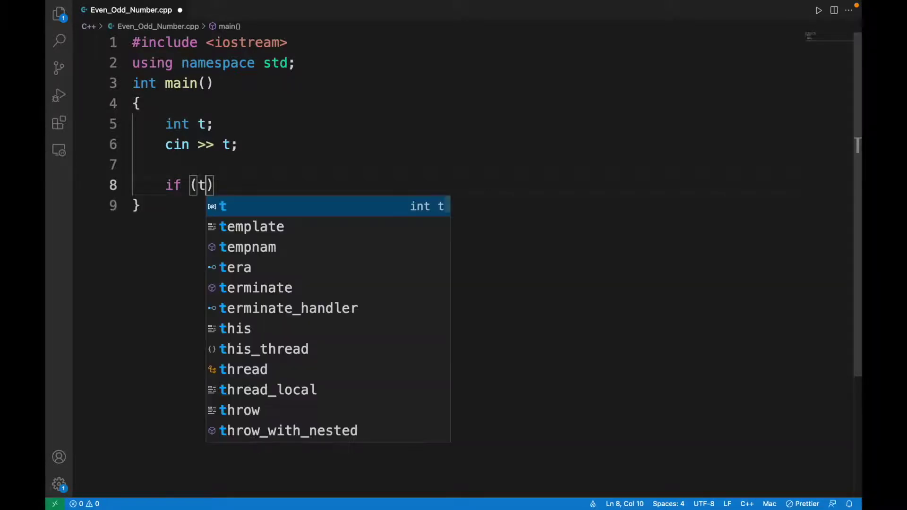
pyautogui.write('% 2')
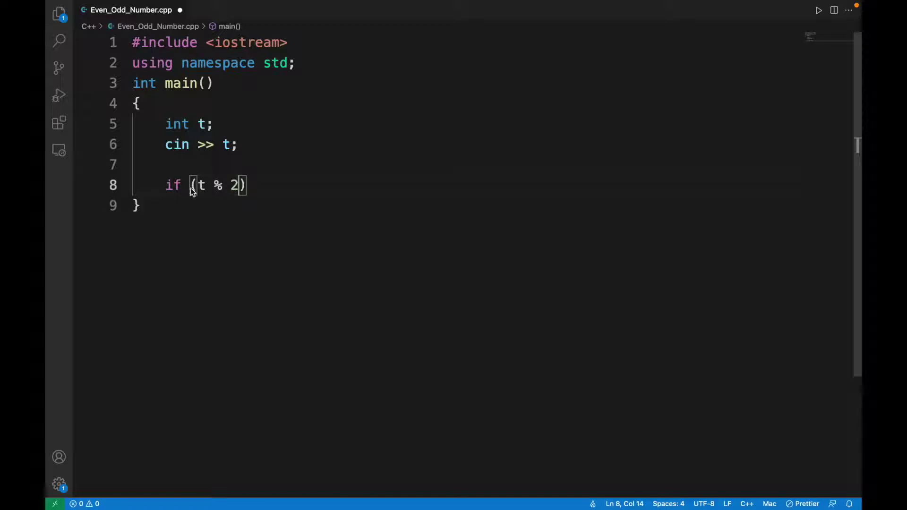
pyautogui.write(' == 0')
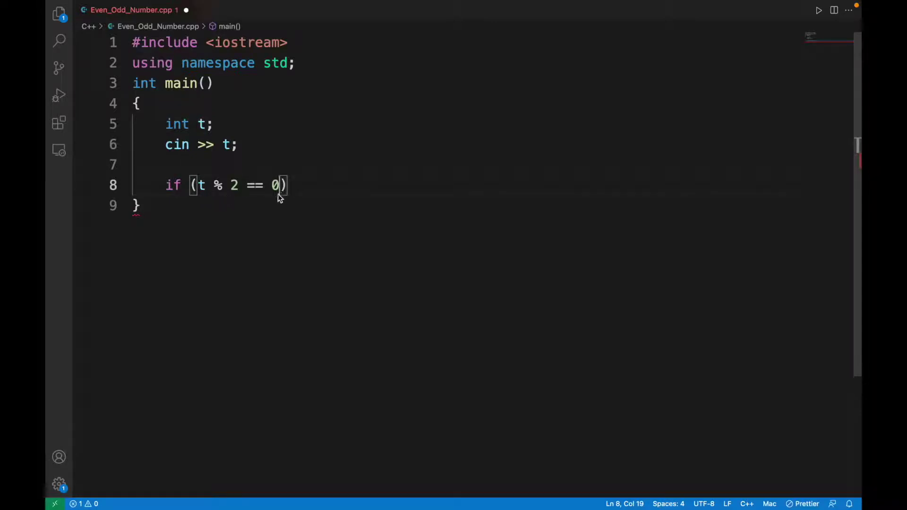
# Highlight the %, 2 and 0 in the 't % 2 == 0' condition, then open the if body.
pyautogui.moveTo(206, 187); pyautogui.dragTo(230, 190)
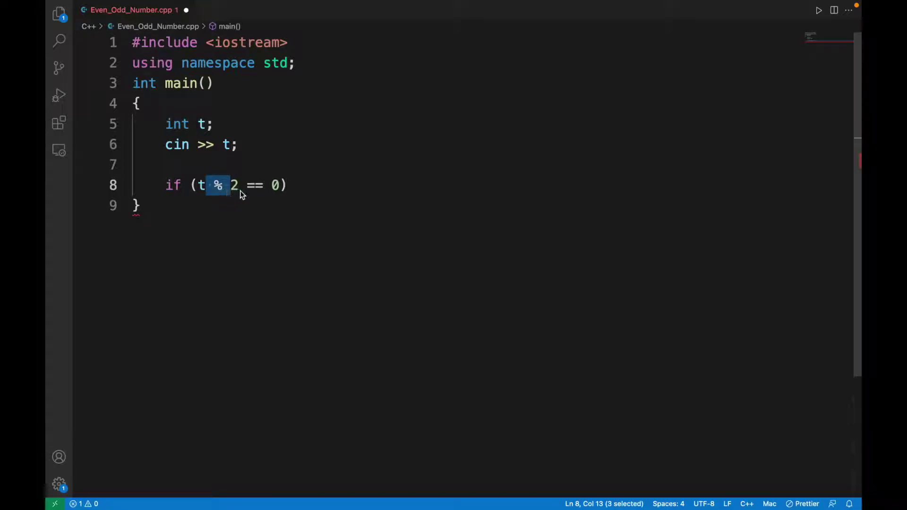
pyautogui.click(233, 191)
pyautogui.moveTo(232, 195); pyautogui.dragTo(281, 191)
pyautogui.click(272, 191)
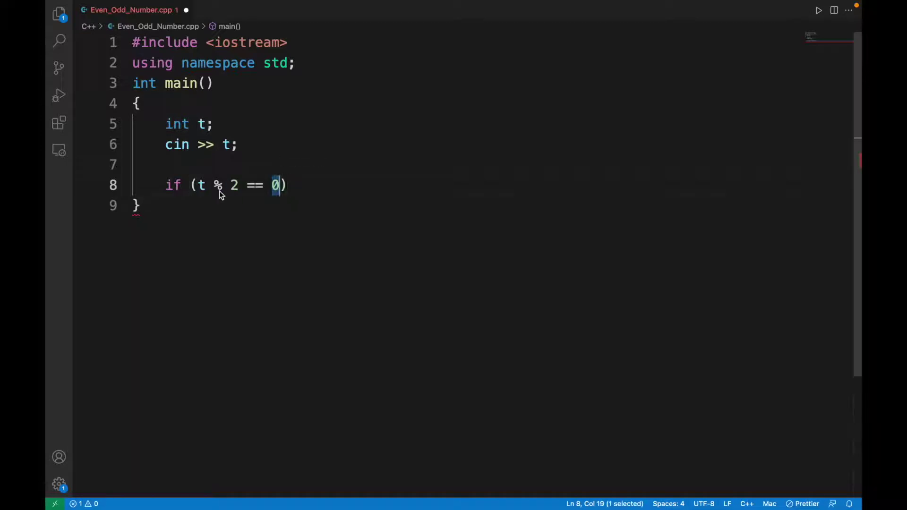
pyautogui.click(295, 191)
pyautogui.write('{')
pyautogui.press('Return')
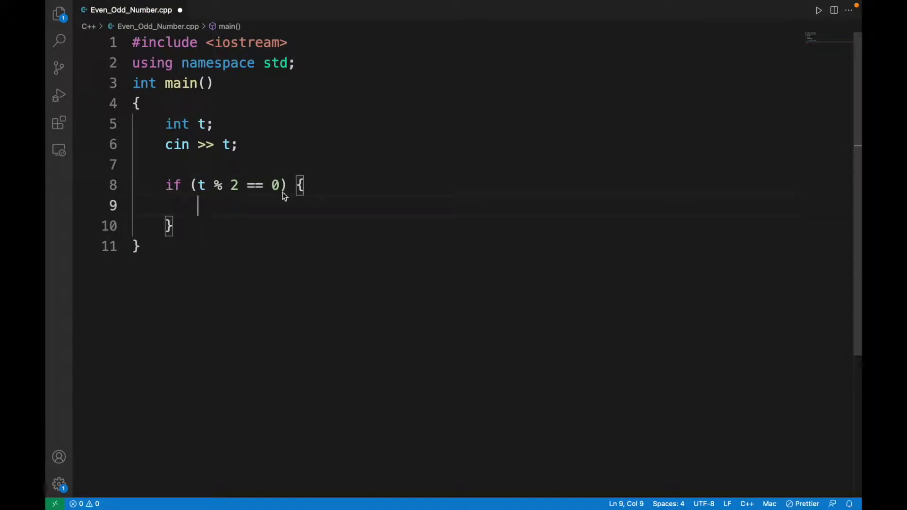
pyautogui.write('cout << "The num')
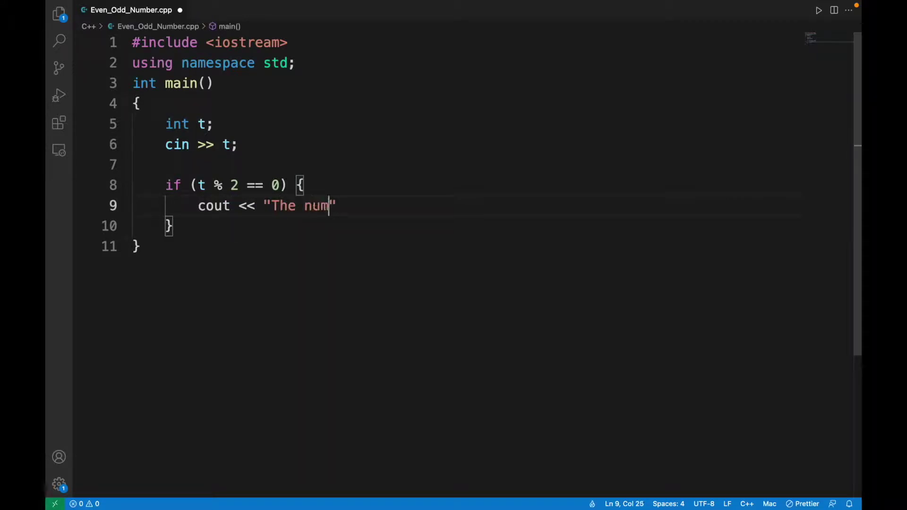
pyautogui.write('ber is eve')
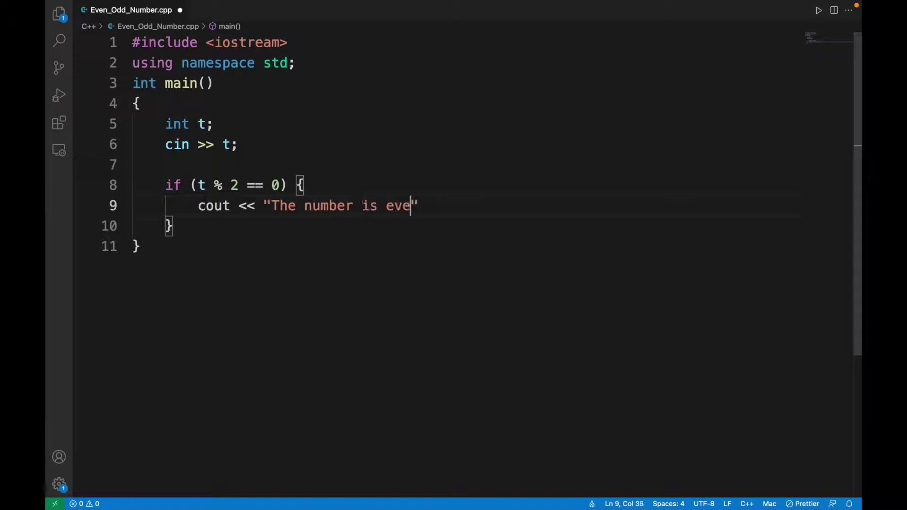
pyautogui.write('n"')
pyautogui.write(';')
# Start a new line below the if block, where the else keyword goes.
pyautogui.press('Down')
pyautogui.press('Return')
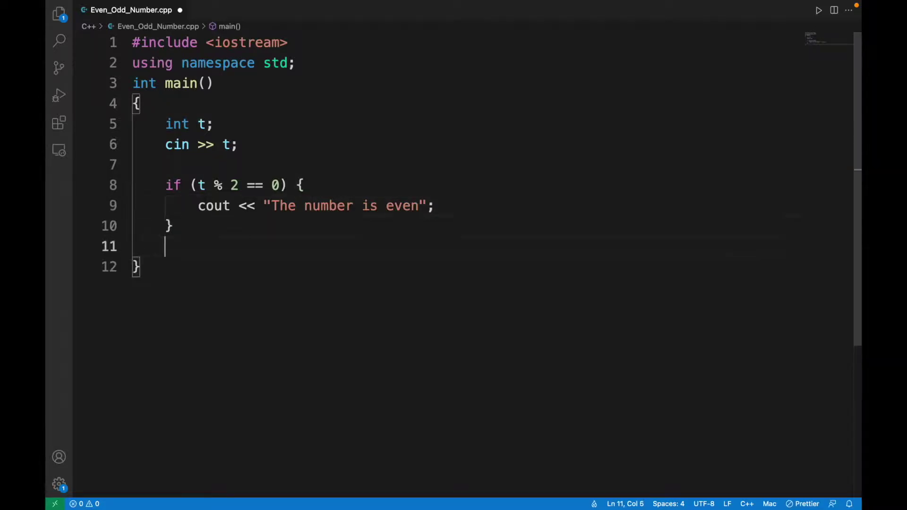
pyautogui.write('else')
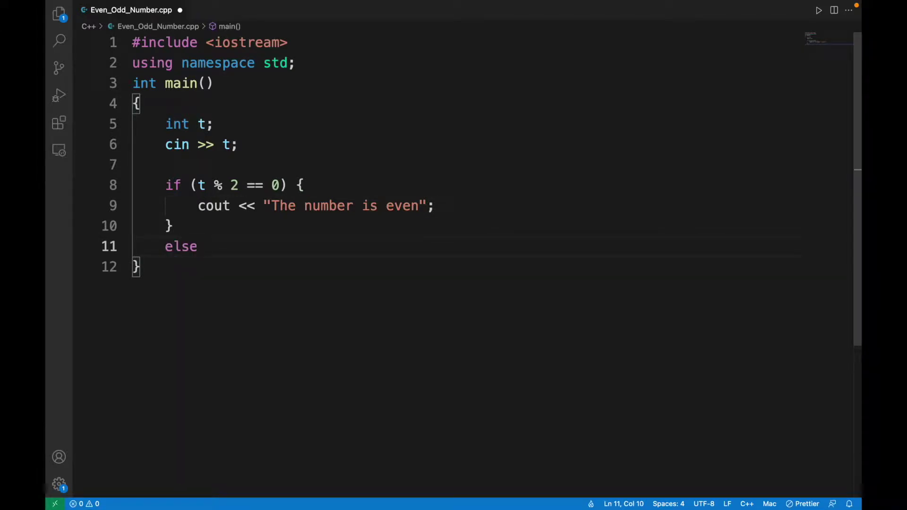
pyautogui.write(' {')
# Write the else body printing "The number is odd", then return to the 'int t;' line.
pyautogui.press('Return')
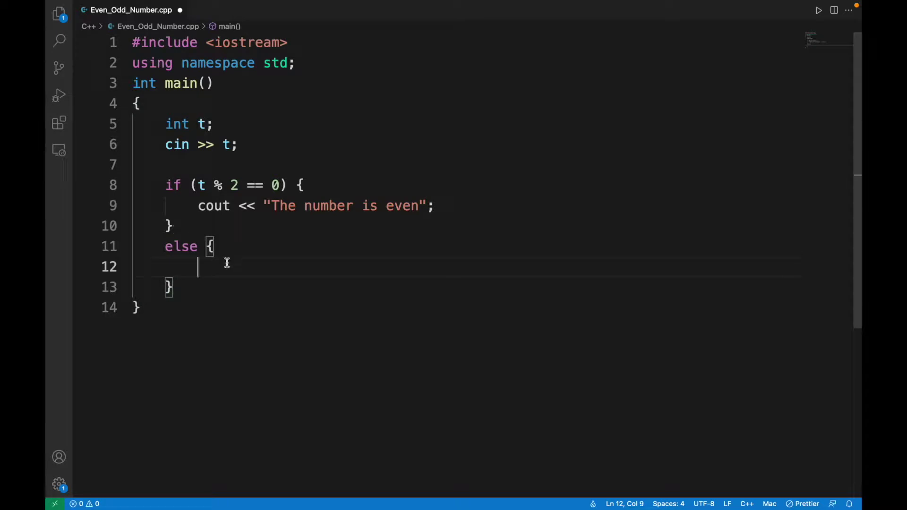
pyautogui.write('cout ')
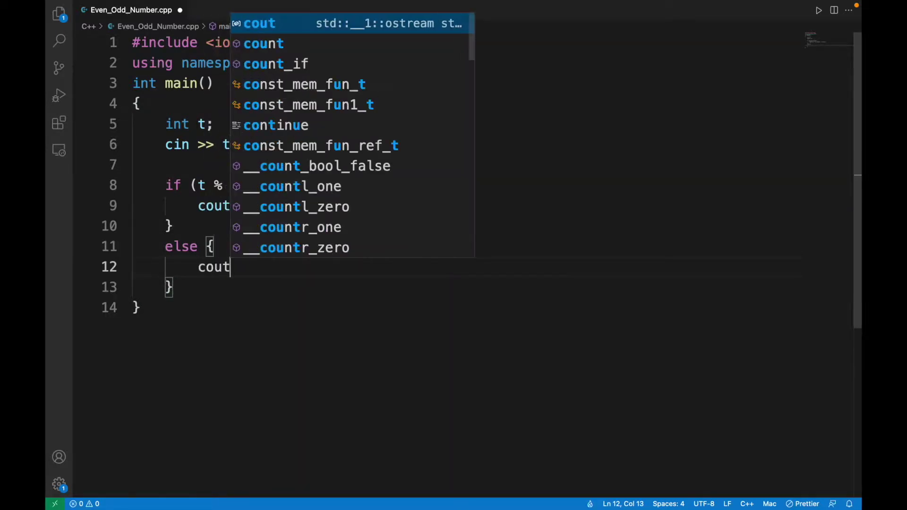
pyautogui.write('<<')
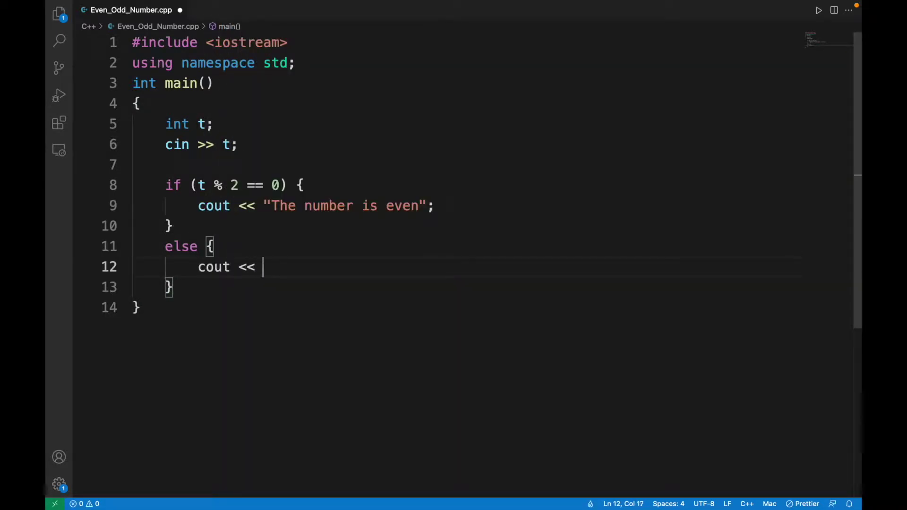
pyautogui.write(' "The n')
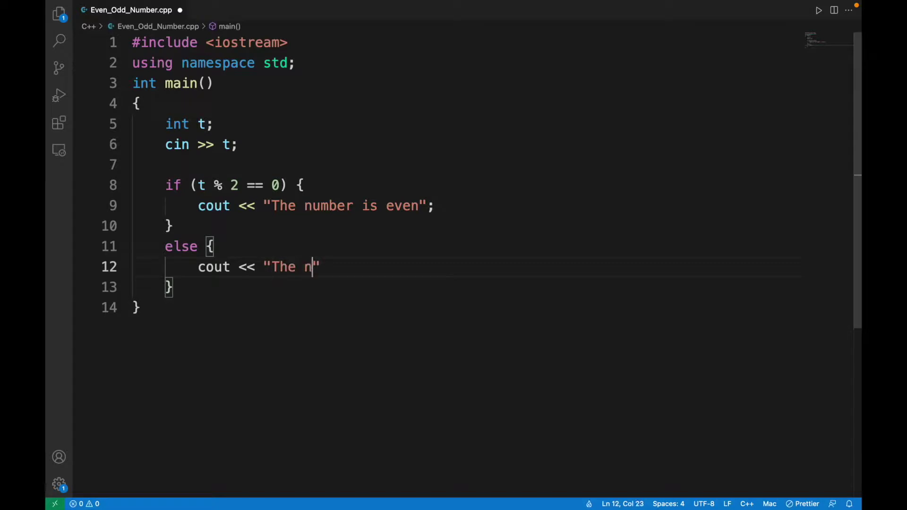
pyautogui.write('umber is odd"')
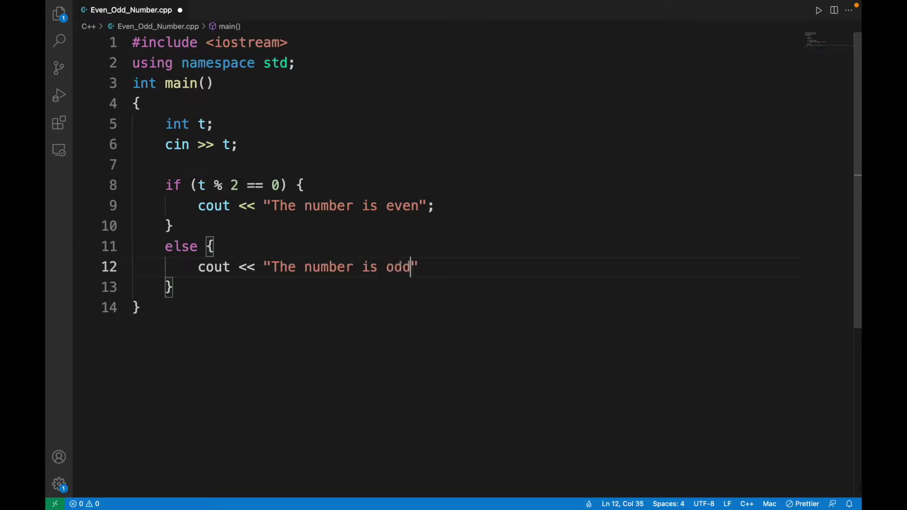
pyautogui.write(';')
pyautogui.click(219, 128)
# Add the prompt cout << "Input the number"; after 'int t;' and save to reformat braces.
pyautogui.press('Return')
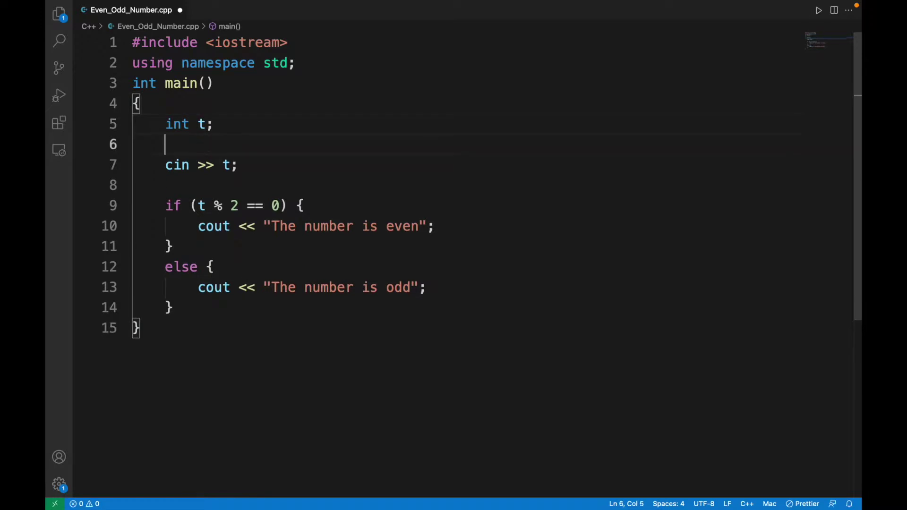
pyautogui.write('cout ')
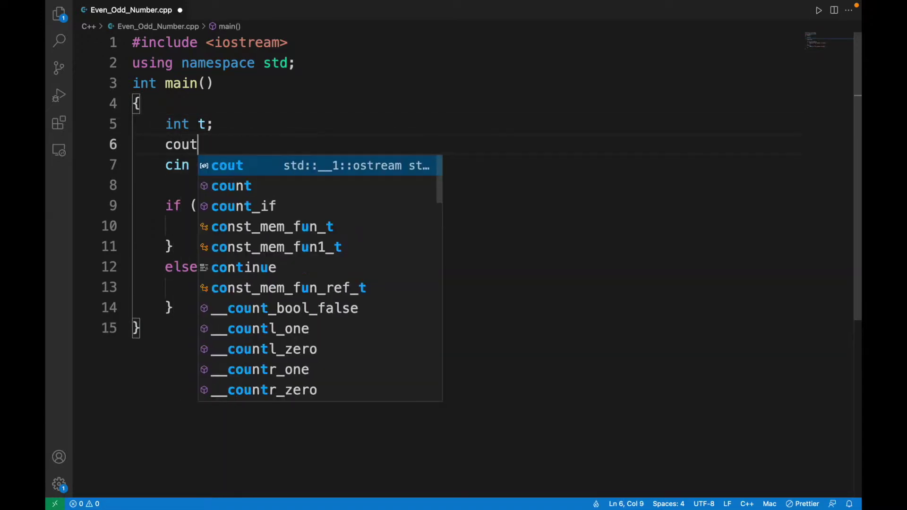
pyautogui.write('<< "')
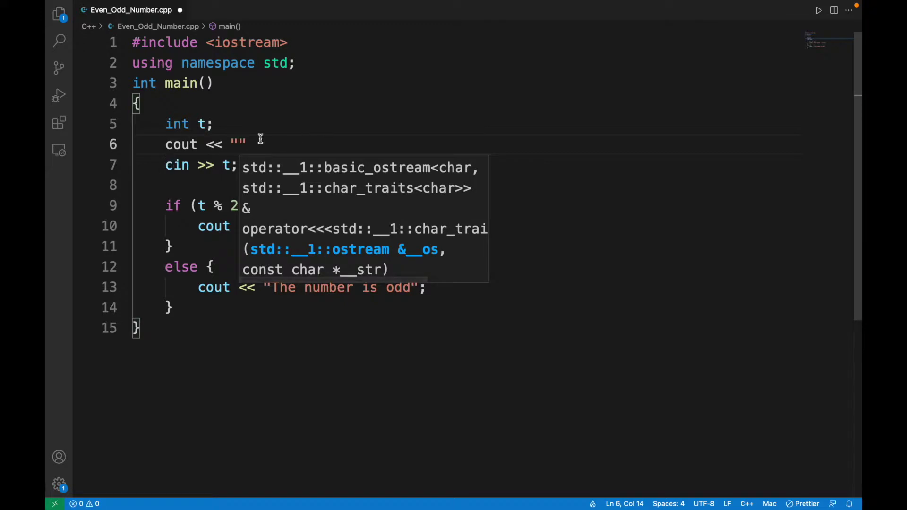
pyautogui.moveTo(238, 145)
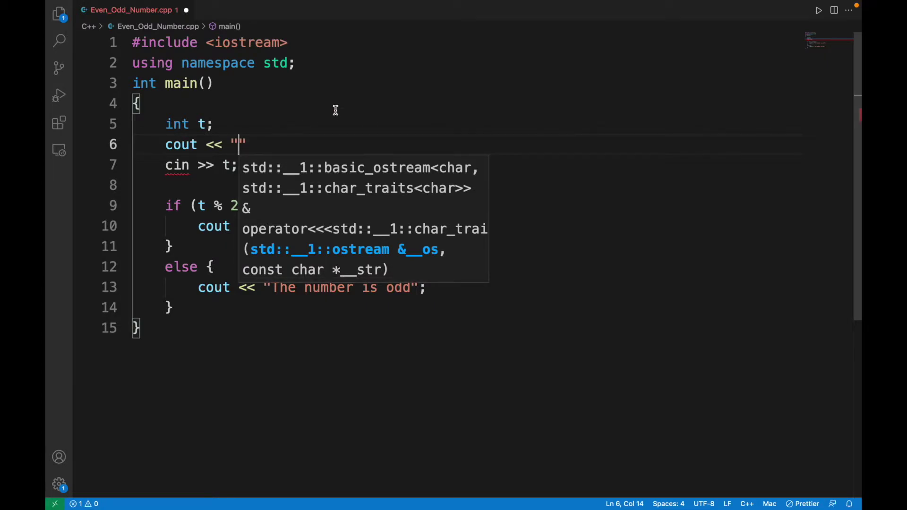
pyautogui.write('Input the')
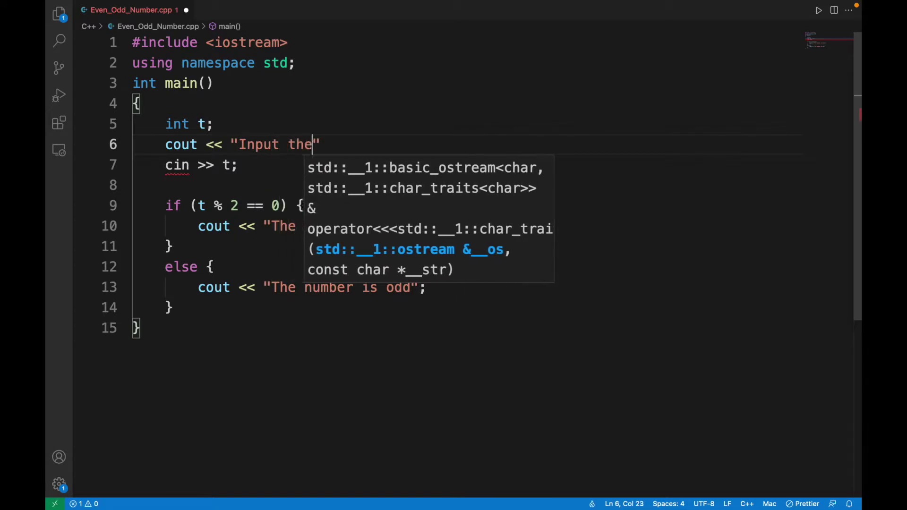
pyautogui.write(' numb')
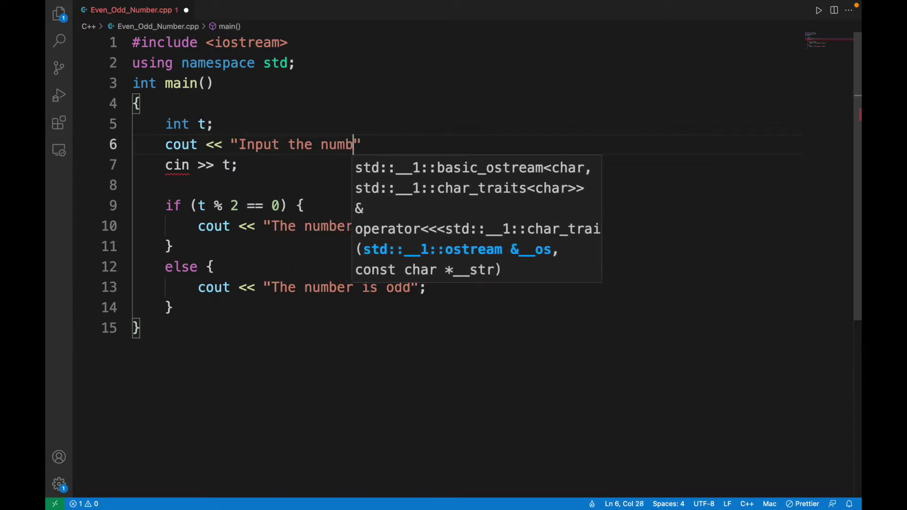
pyautogui.write('er')
pyautogui.press('Right')
pyautogui.write(';')
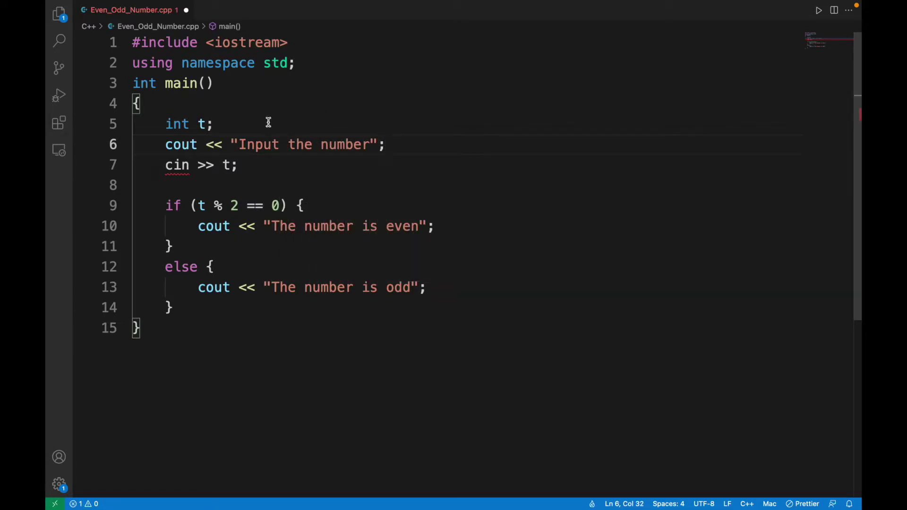
pyautogui.click(287, 165)
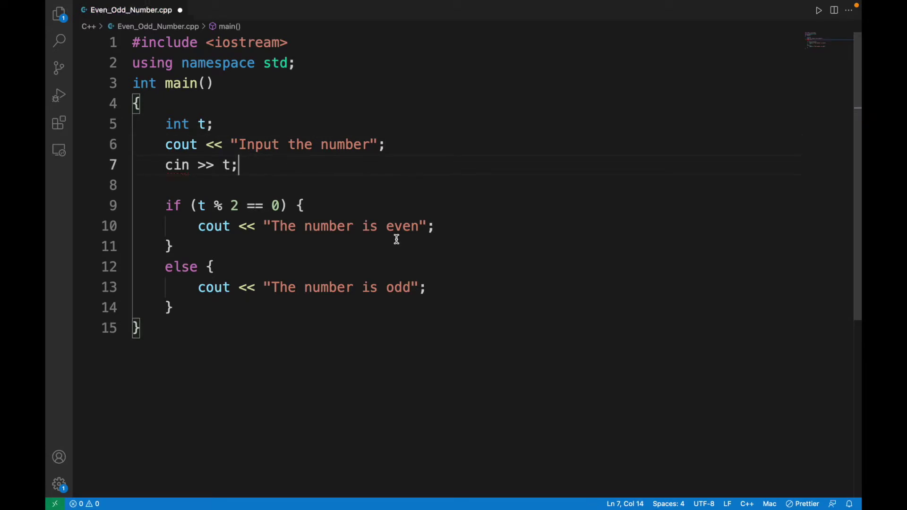
pyautogui.click(440, 295)
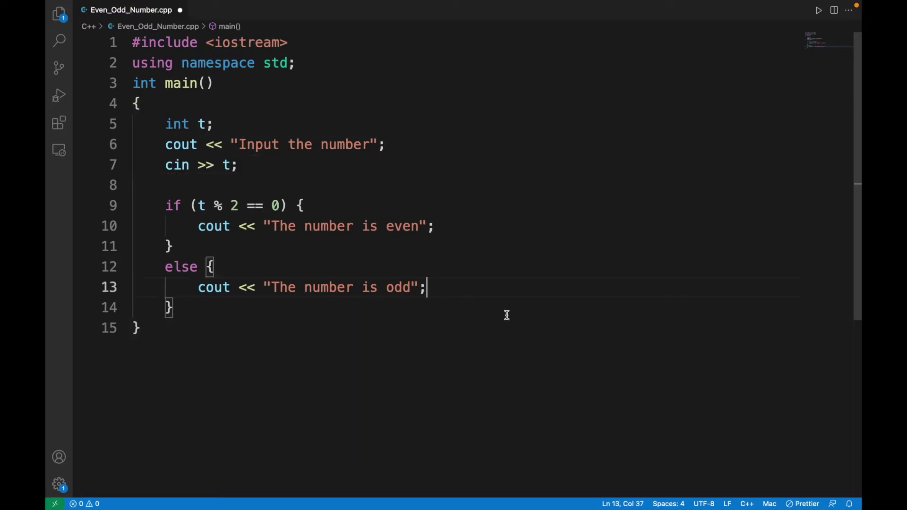
pyautogui.hotkey('ctrl', 's')
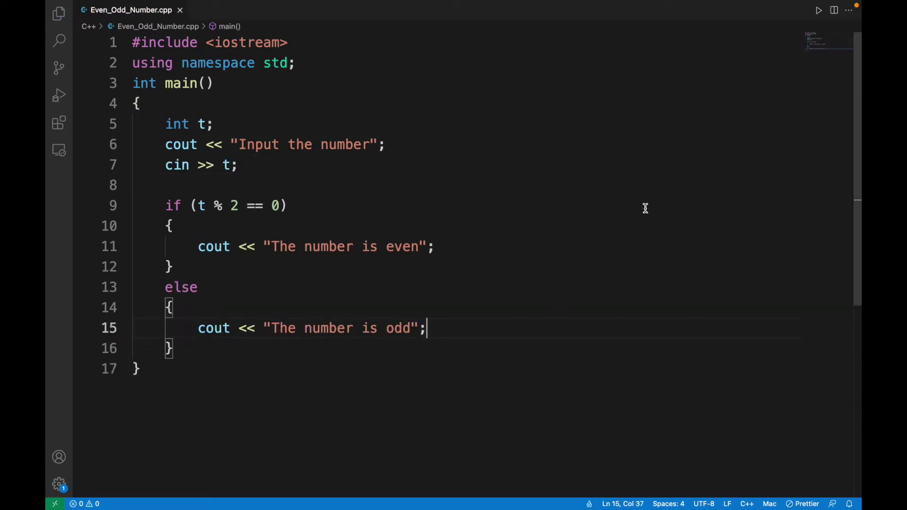
# Run the program in the terminal with input 4, getting "The number is even".
pyautogui.click(819, 10)
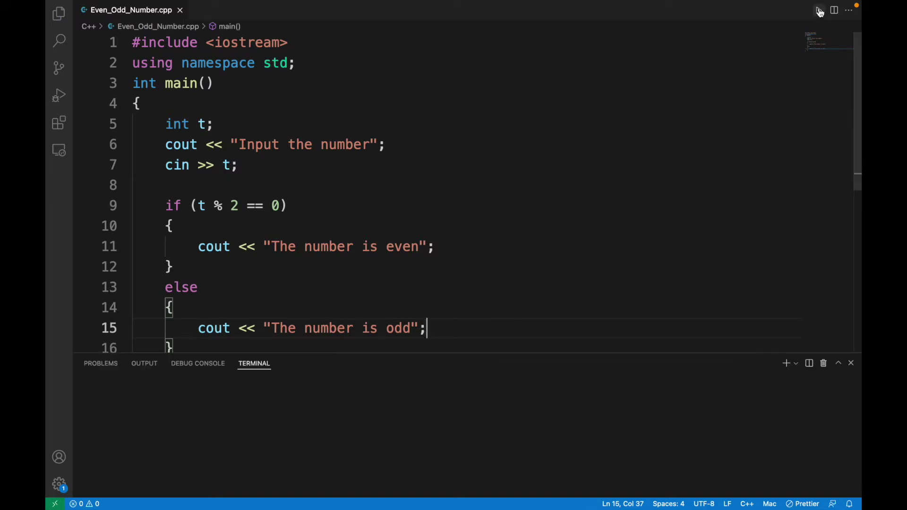
pyautogui.click(629, 418)
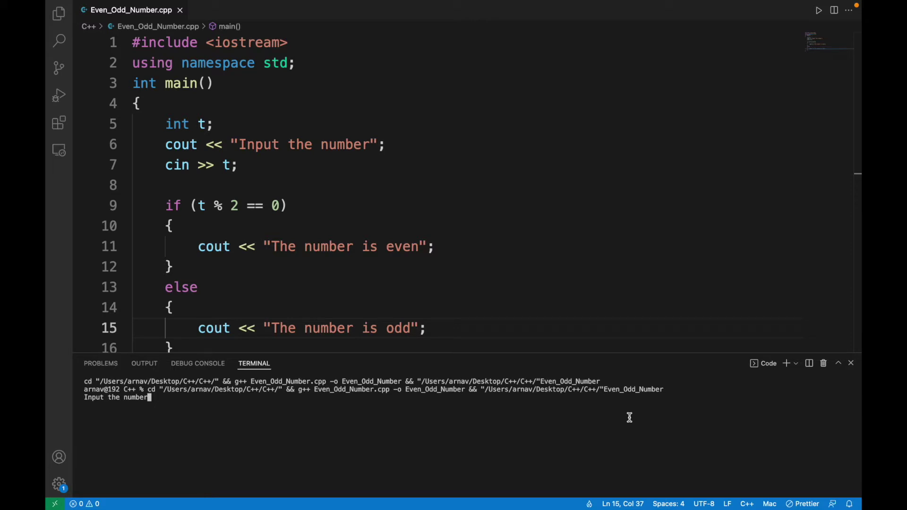
pyautogui.write('4')
pyautogui.press('Return')
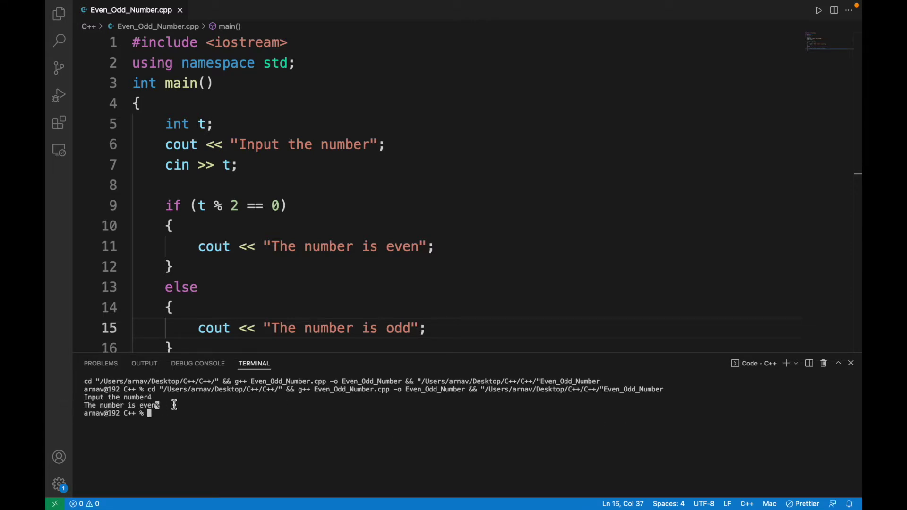
pyautogui.click(532, 227)
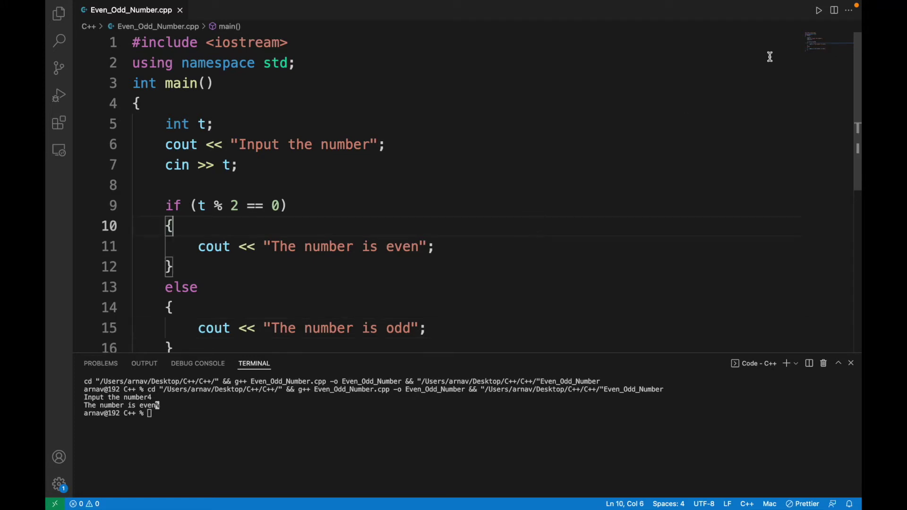
# Run the program again with input 5, getting "The number is odd".
pyautogui.click(818, 11)
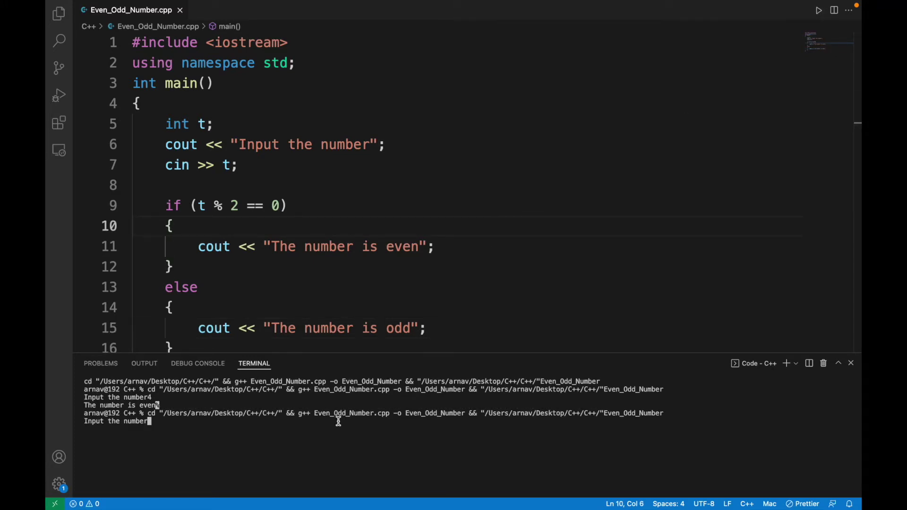
pyautogui.write('5')
pyautogui.press('Return')
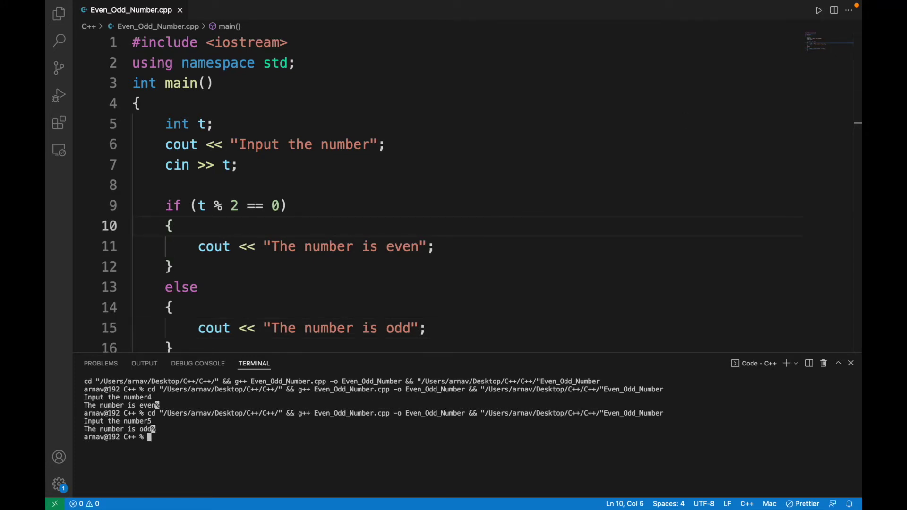